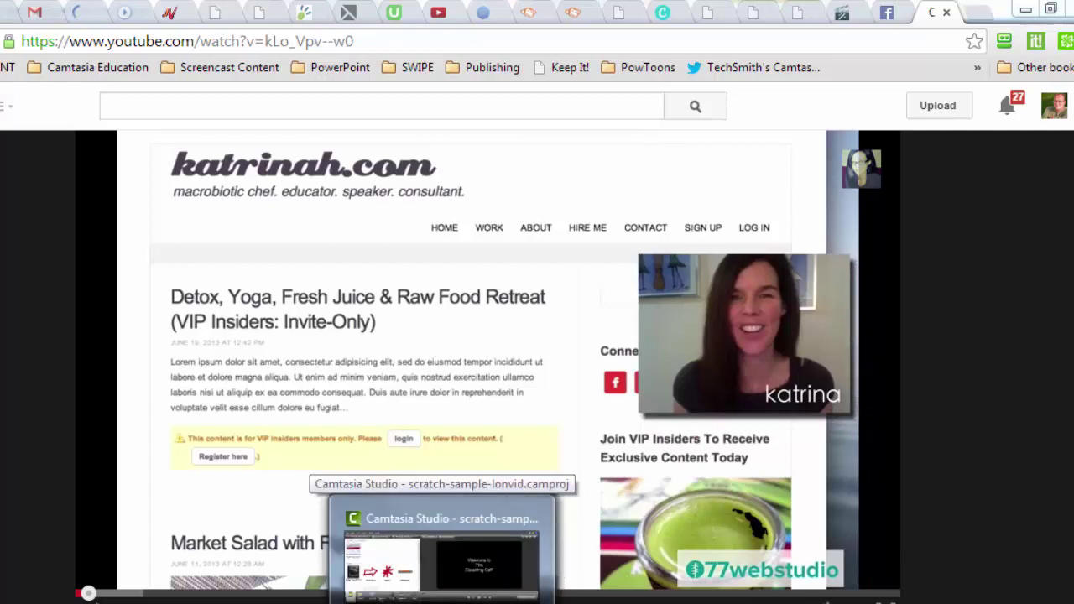
# - Shrink the presenter video into a small inset at the canvas's upper right
pyautogui.click(387, 574)
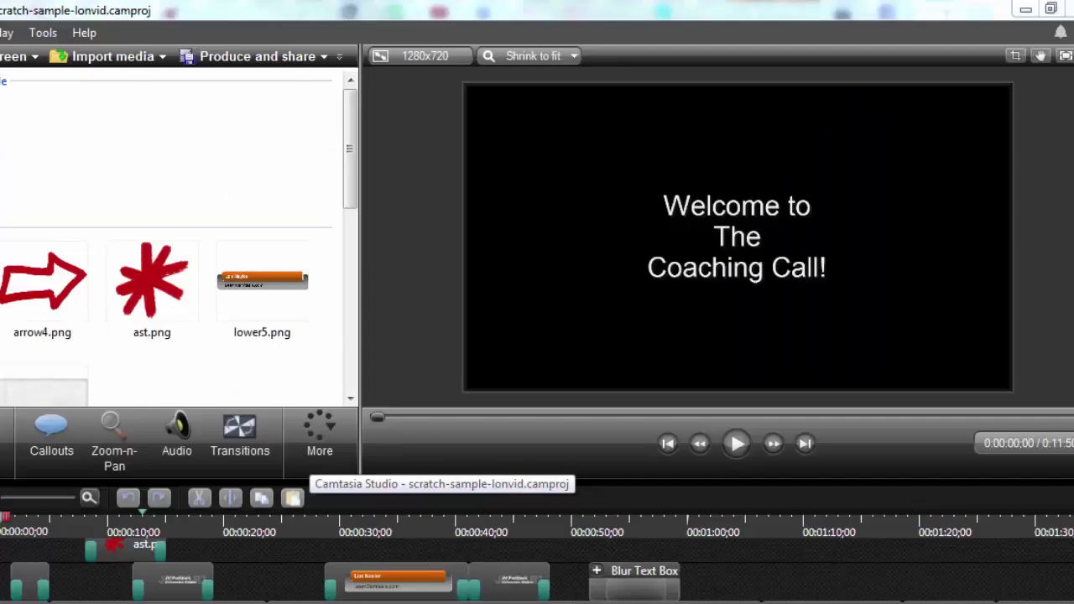
pyautogui.click(300, 531)
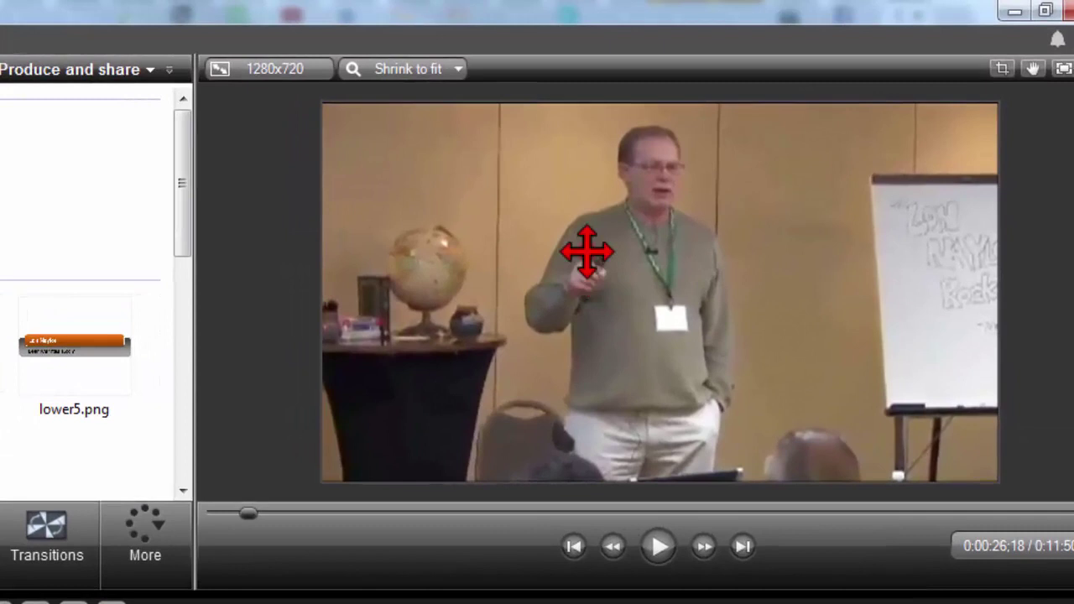
pyautogui.click(673, 199)
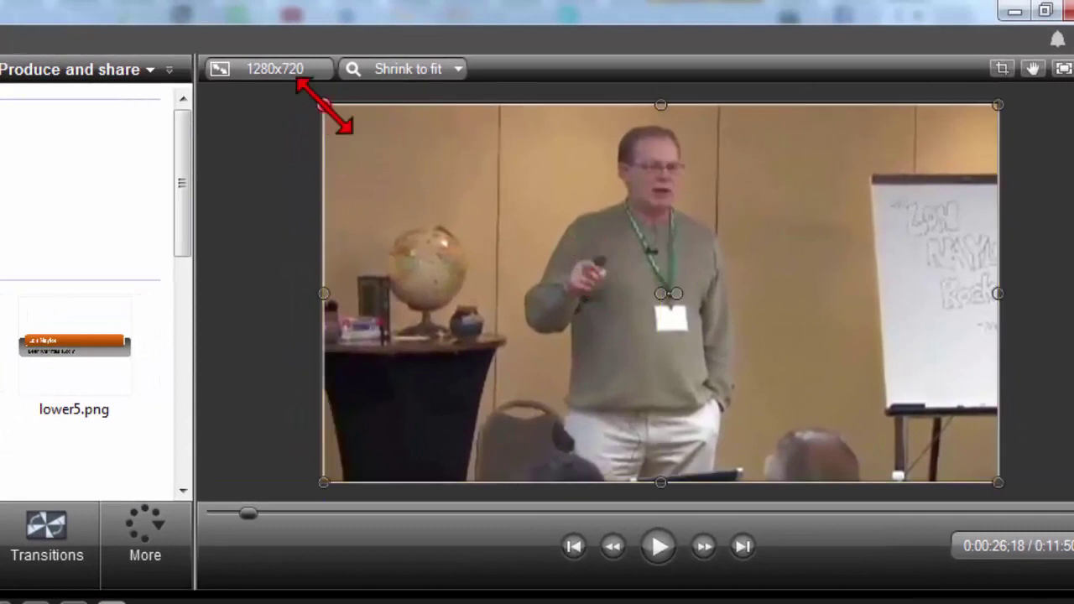
pyautogui.moveTo(323, 105); pyautogui.dragTo(718, 326)
pyautogui.moveTo(824, 390); pyautogui.dragTo(818, 266)
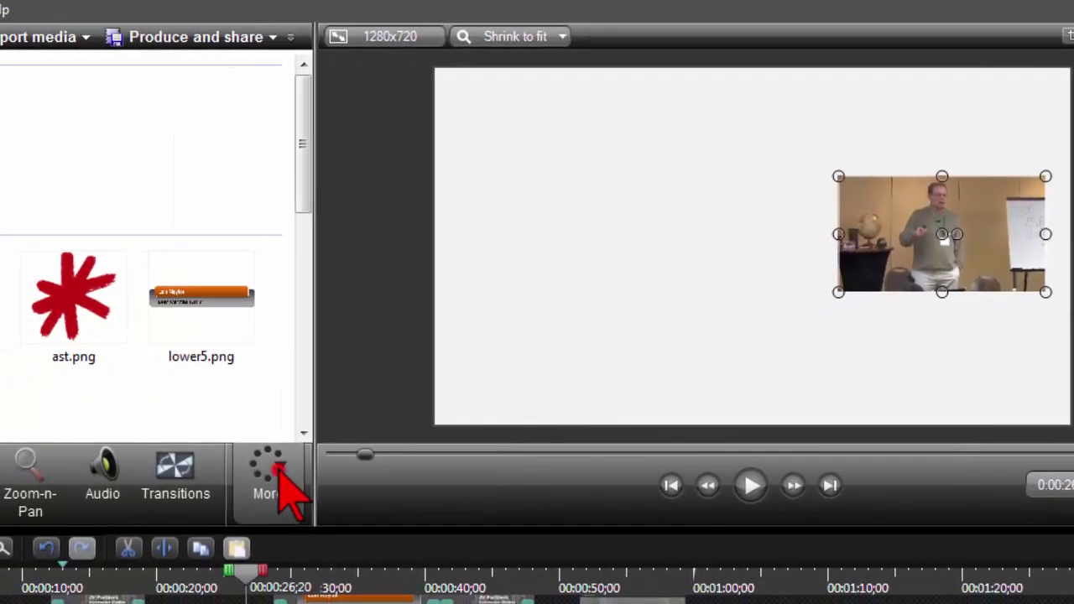
# - Turn on Drop shadow for the inset in Visual Properties and check the shadowed result
pyautogui.click(151, 498)
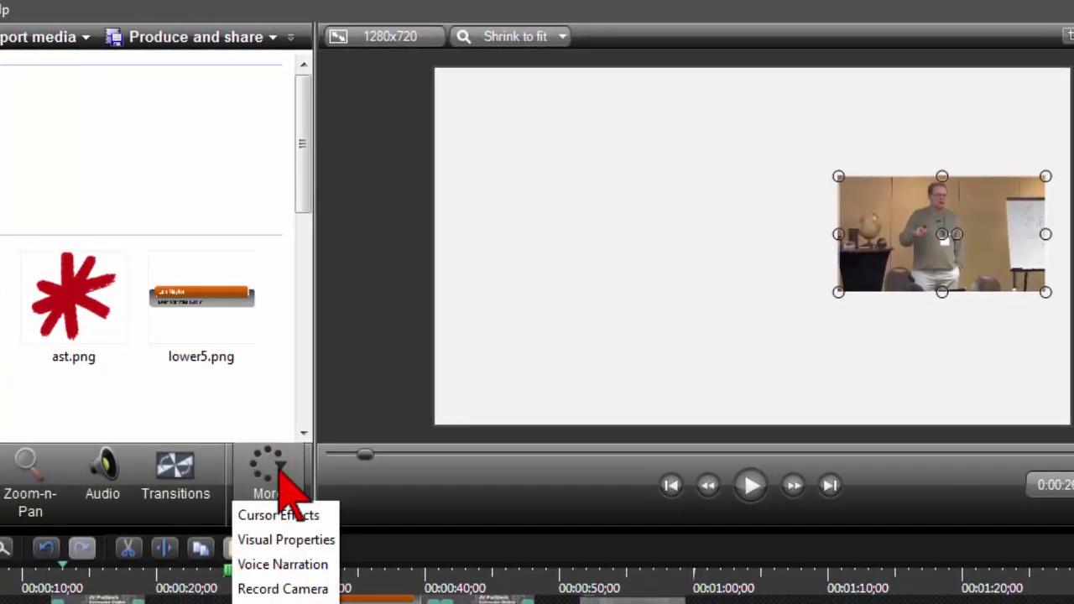
pyautogui.click(323, 540)
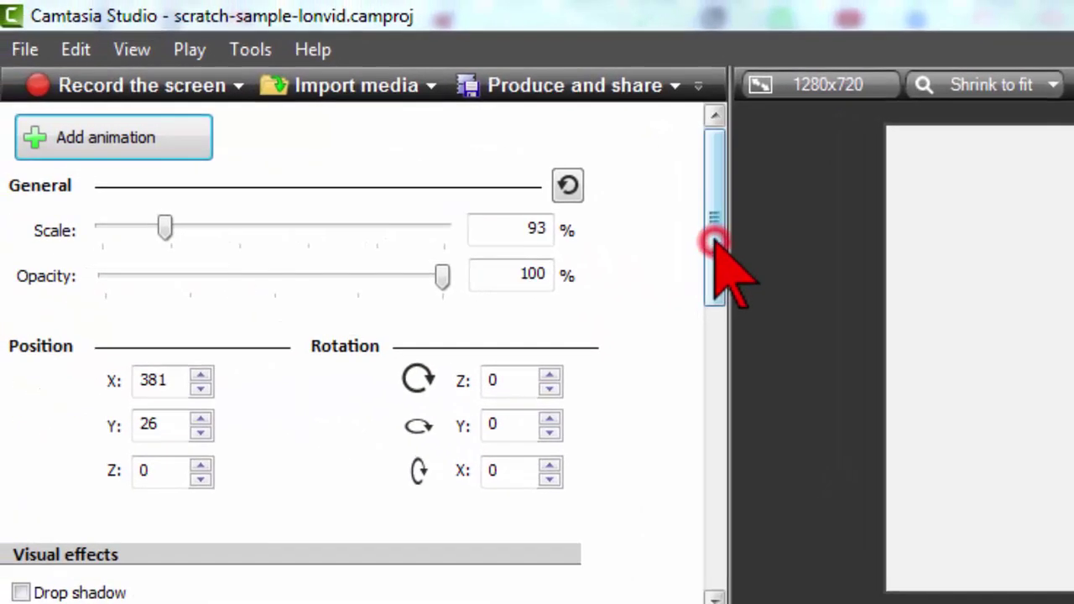
pyautogui.moveTo(307, 153); pyautogui.dragTo(312, 223)
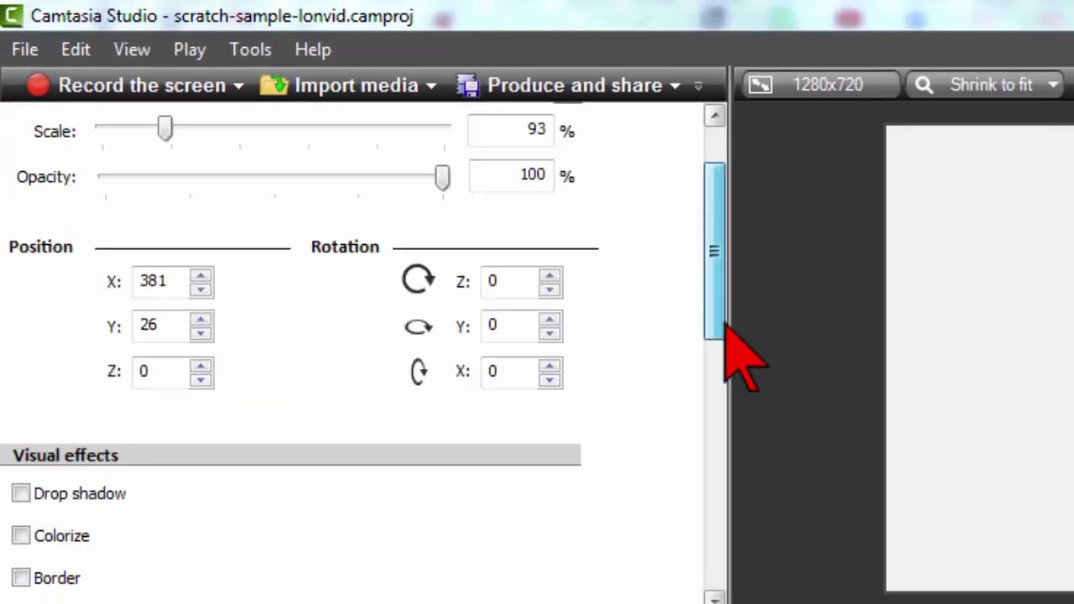
pyautogui.moveTo(727, 327); pyautogui.dragTo(722, 374)
pyautogui.click(21, 359)
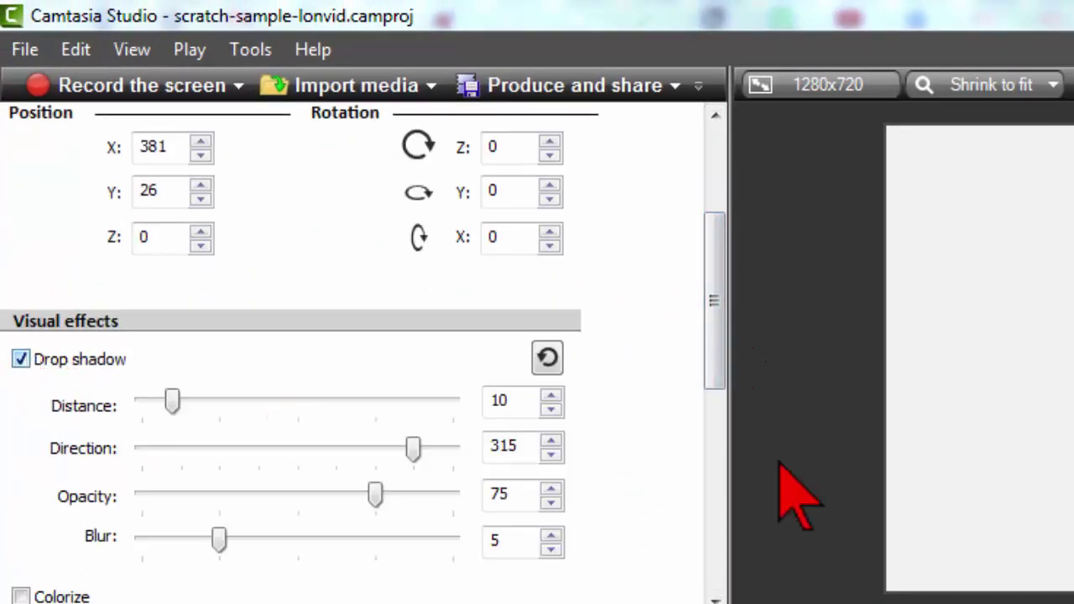
pyautogui.click(797, 495)
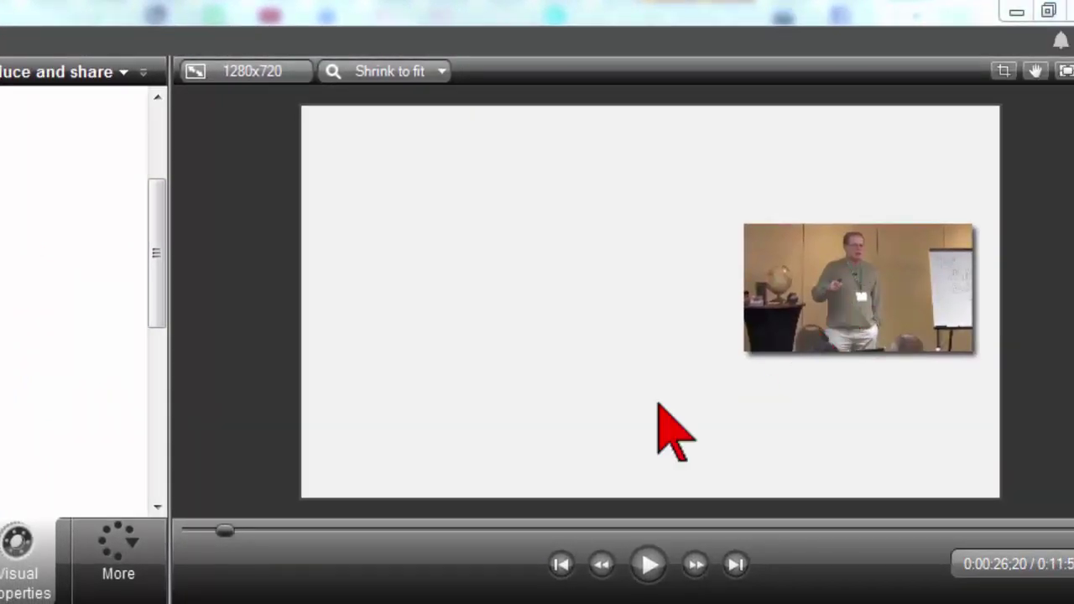
pyautogui.click(857, 287)
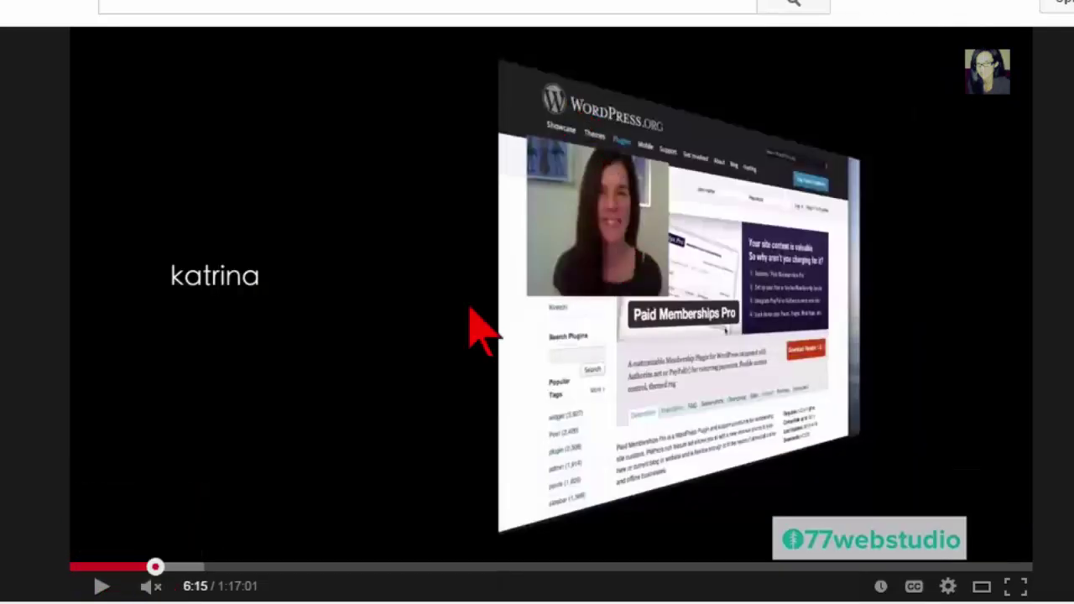
# - Scrub the YouTube tutorial back to 6:26, then return to the Camtasia Studio editor
pyautogui.click(156, 567)
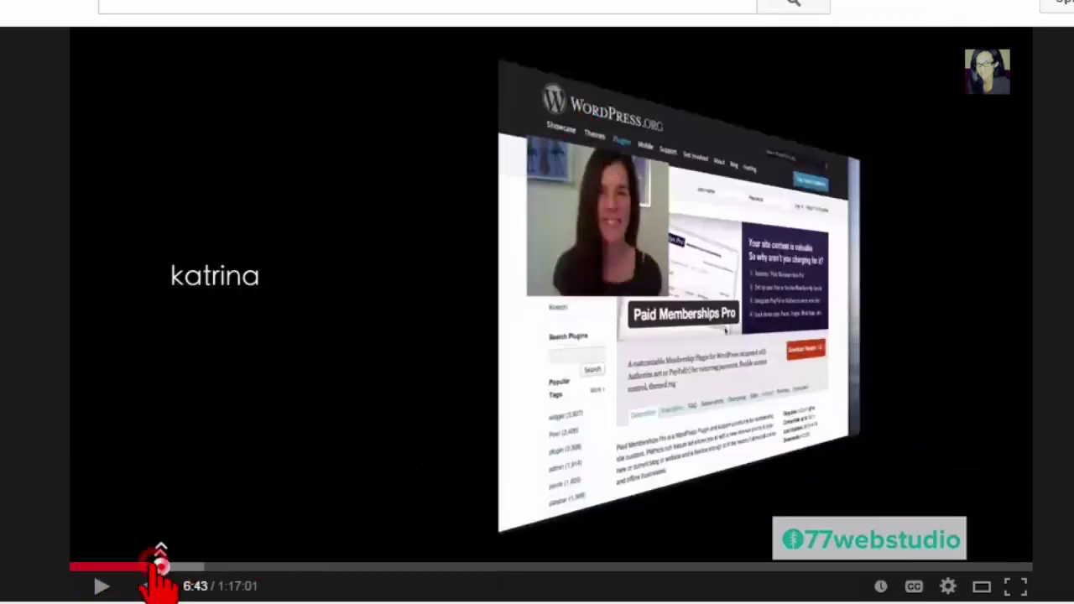
pyautogui.moveTo(157, 567); pyautogui.dragTo(152, 567)
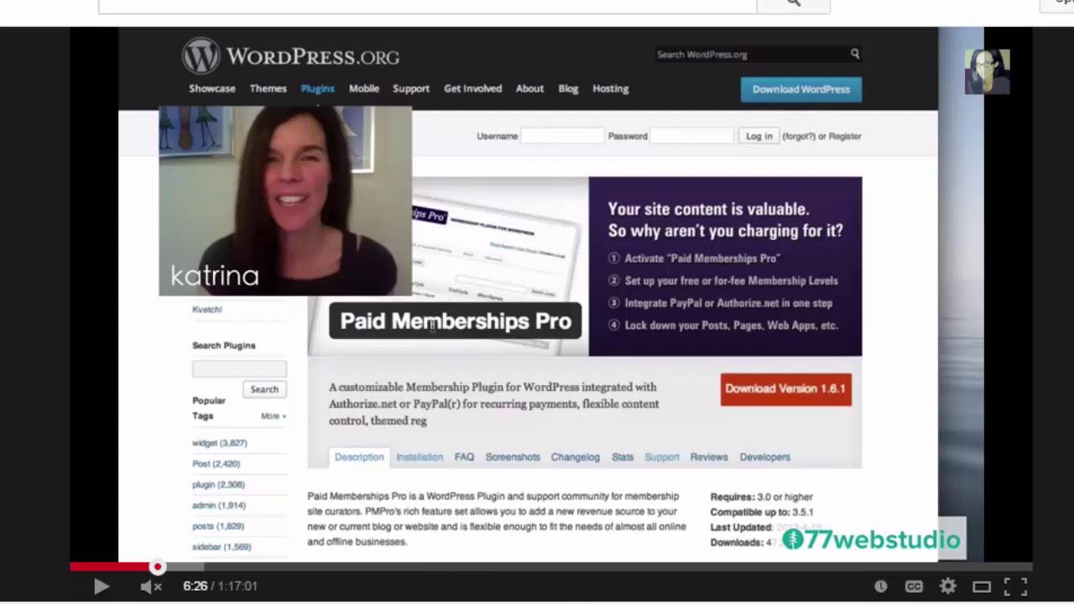
pyautogui.click(504, 537)
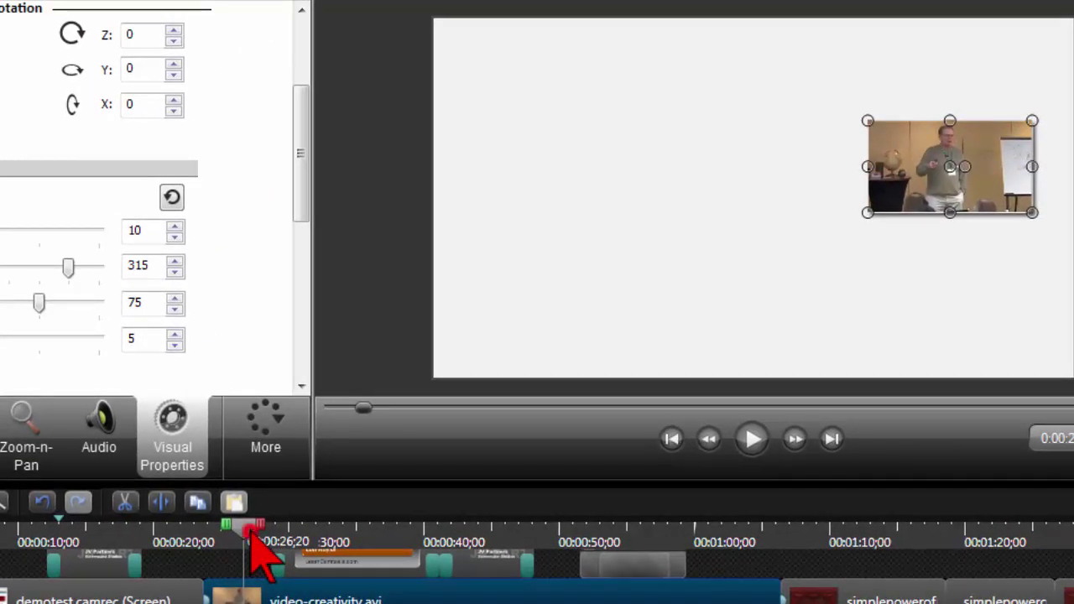
# - Add an animation point so the presenter clip glides from upper right to upper left, then scrub to preview
pyautogui.moveTo(252, 534); pyautogui.dragTo(728, 557)
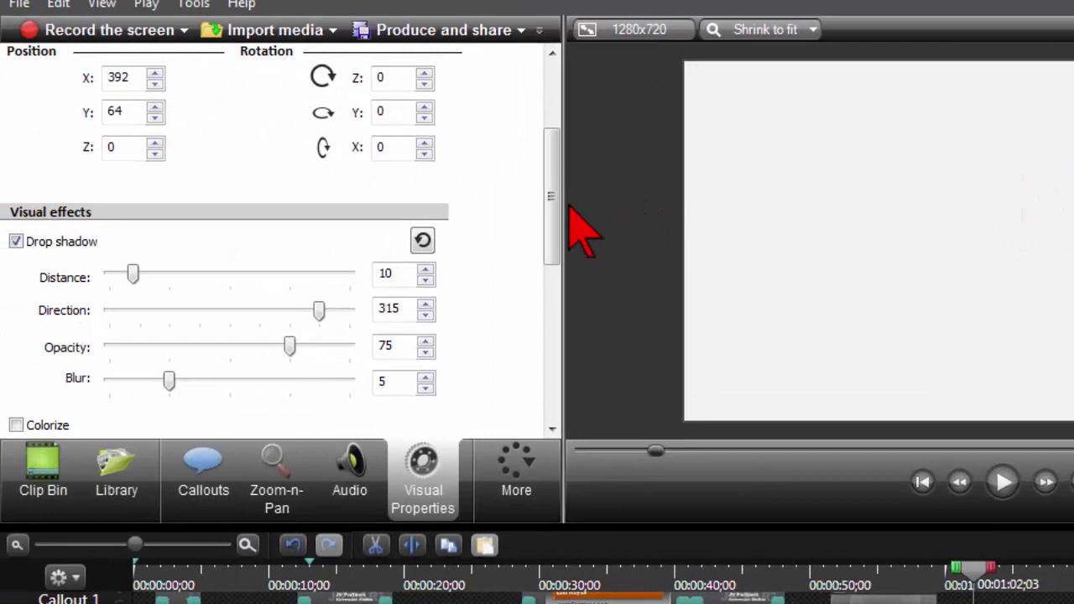
pyautogui.click(301, 174)
pyautogui.scroll(5, 561, 143)
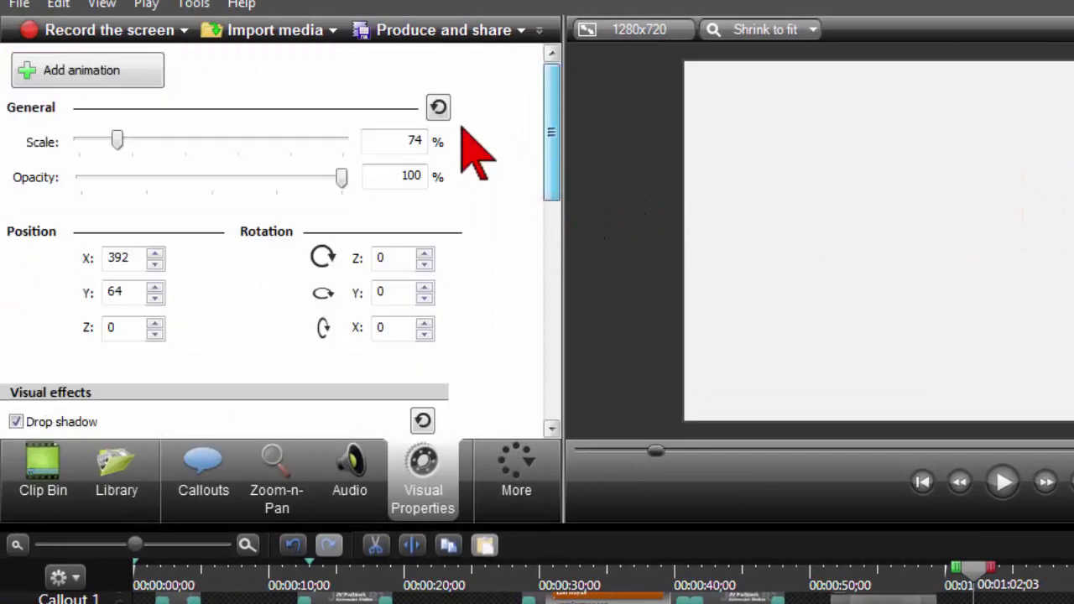
pyautogui.click(144, 69)
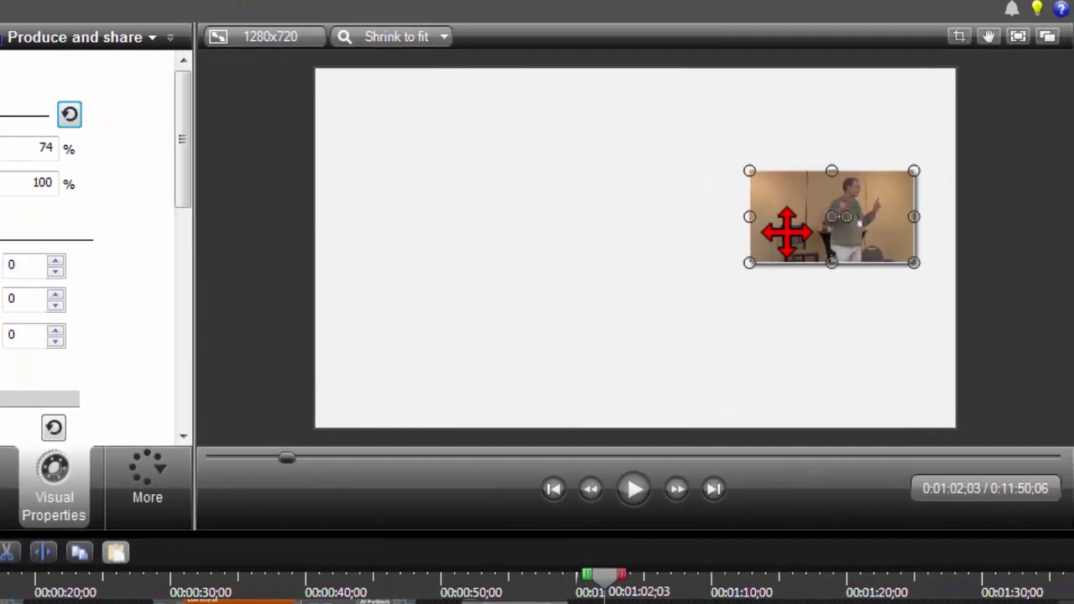
pyautogui.moveTo(786, 232); pyautogui.dragTo(412, 159)
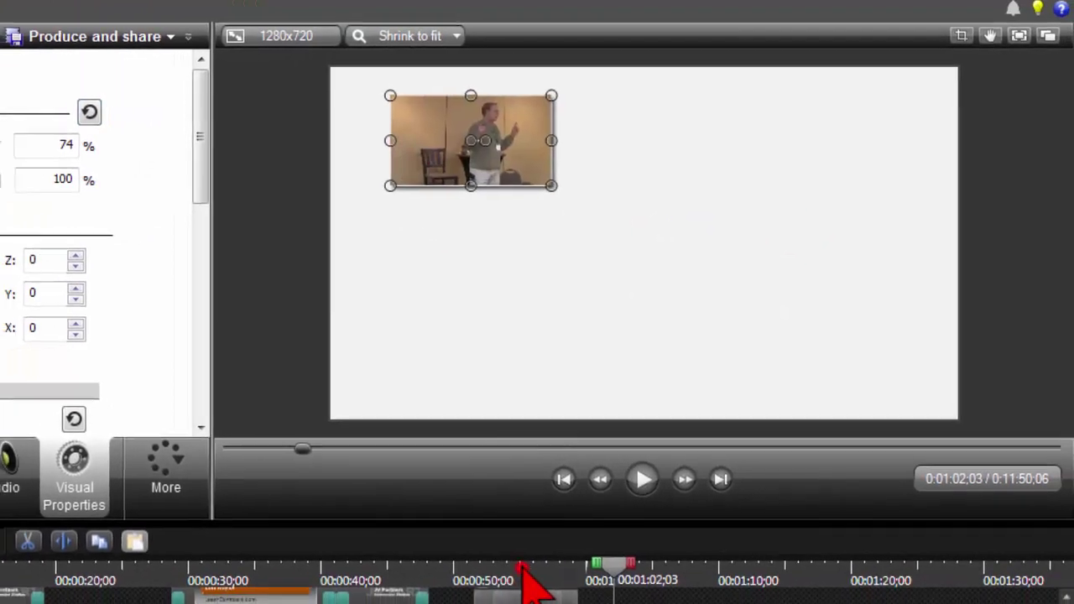
pyautogui.click(540, 587)
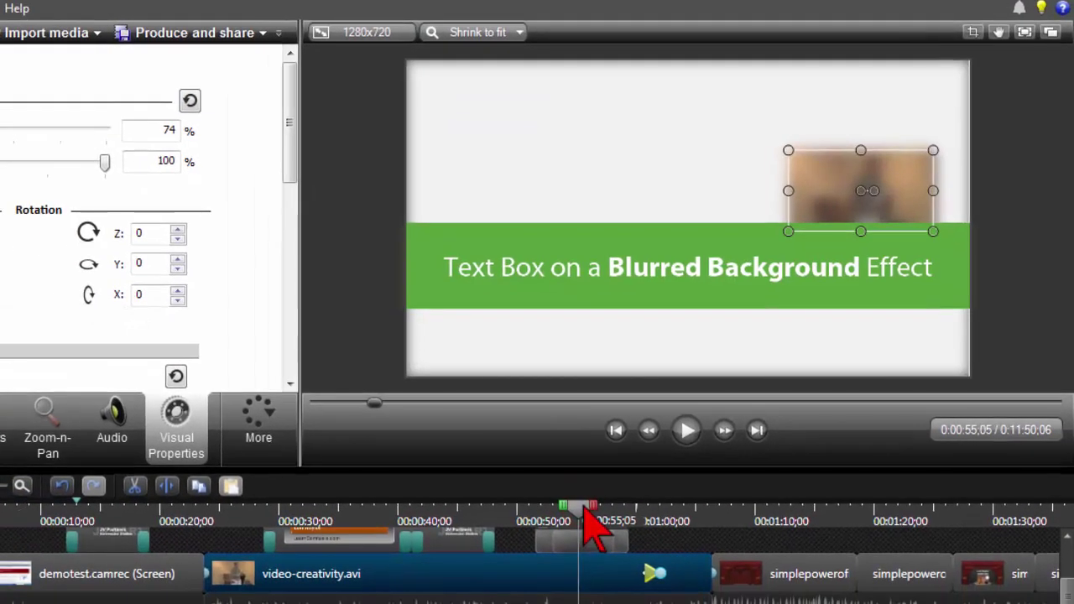
pyautogui.moveTo(584, 508); pyautogui.dragTo(631, 512)
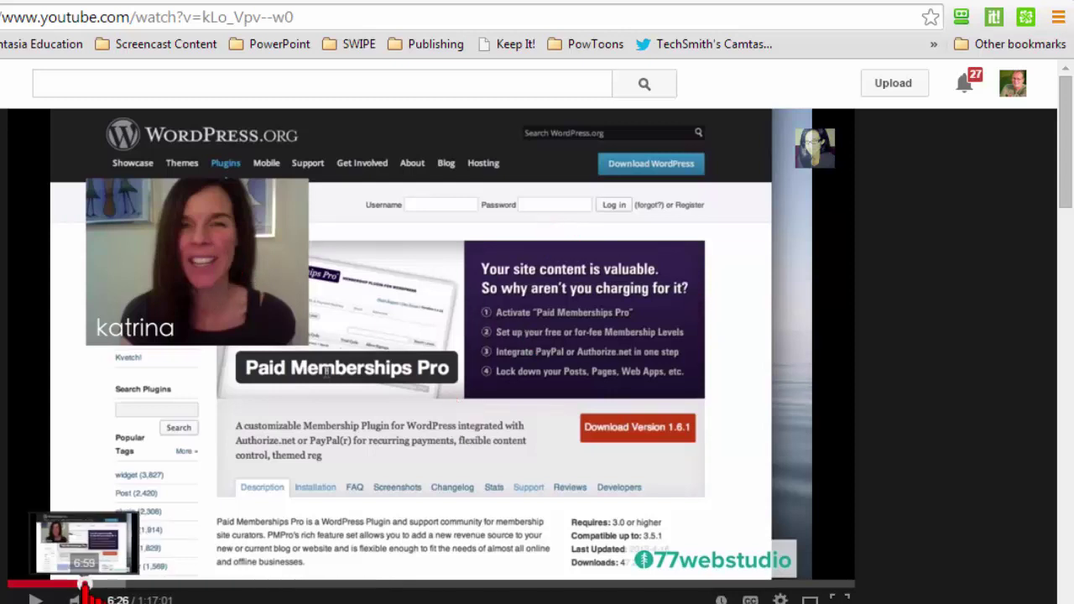
# - Drag the YouTube scrubber back from 6:26 to about 4:47
pyautogui.moveTo(84, 583); pyautogui.dragTo(67, 582)
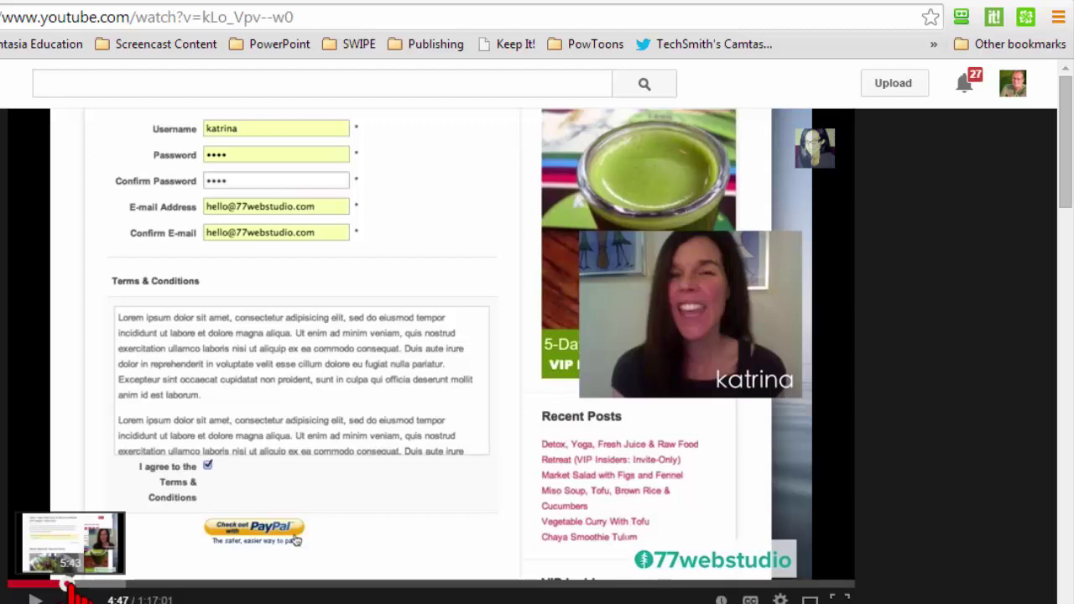
# - Skip ahead in the webinar, then jump back to 2:28 on the recipe page
pyautogui.moveTo(73, 585); pyautogui.dragTo(130, 584)
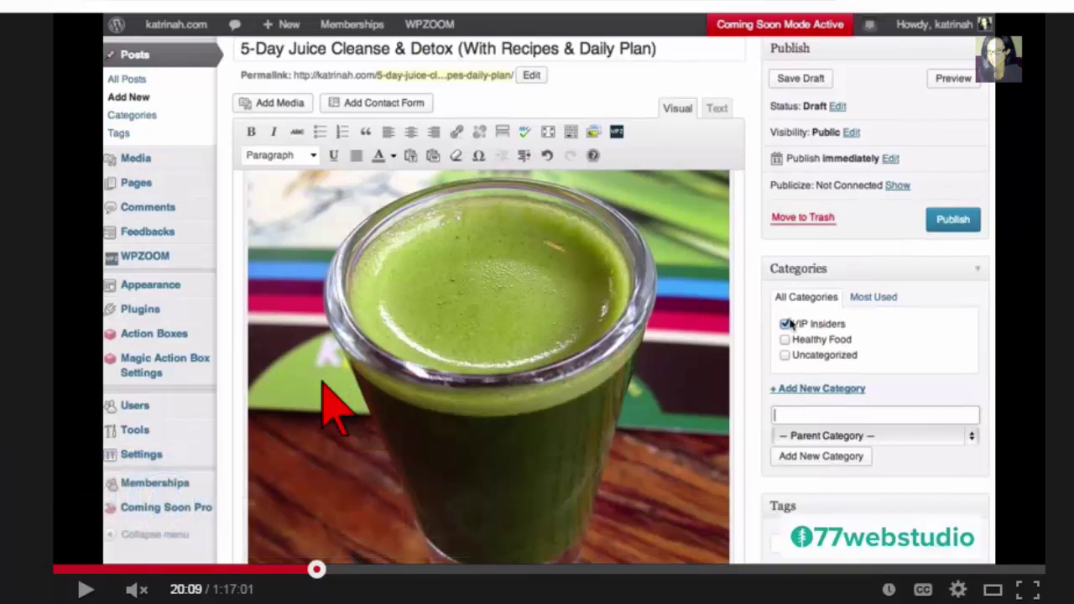
pyautogui.click(89, 570)
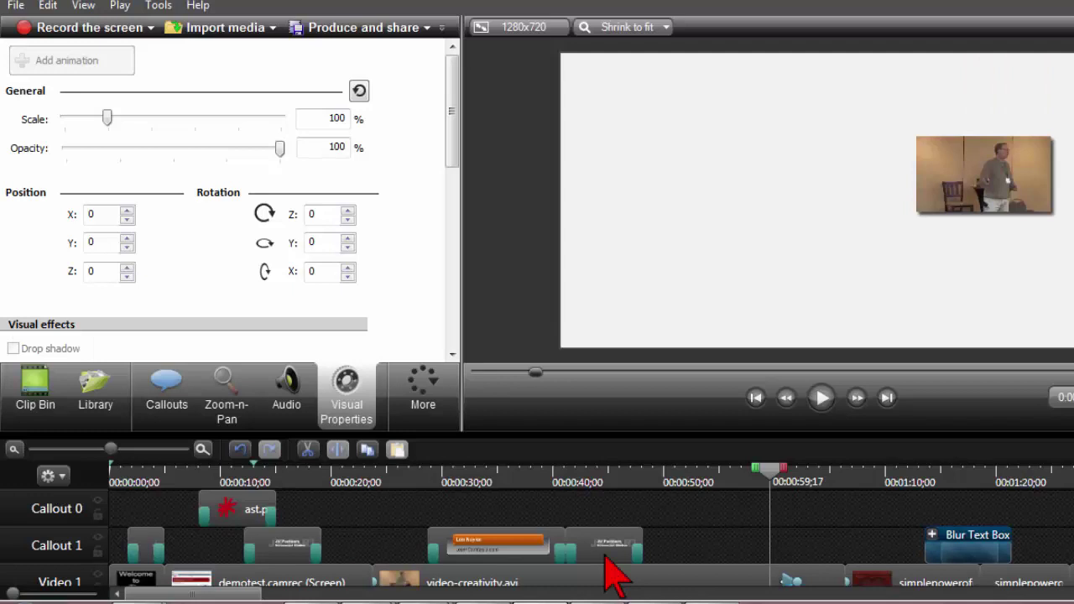
# - Scale the webcam clip to 109% and place a Special 'T' text callout over it
pyautogui.moveTo(916, 211); pyautogui.dragTo(850, 250)
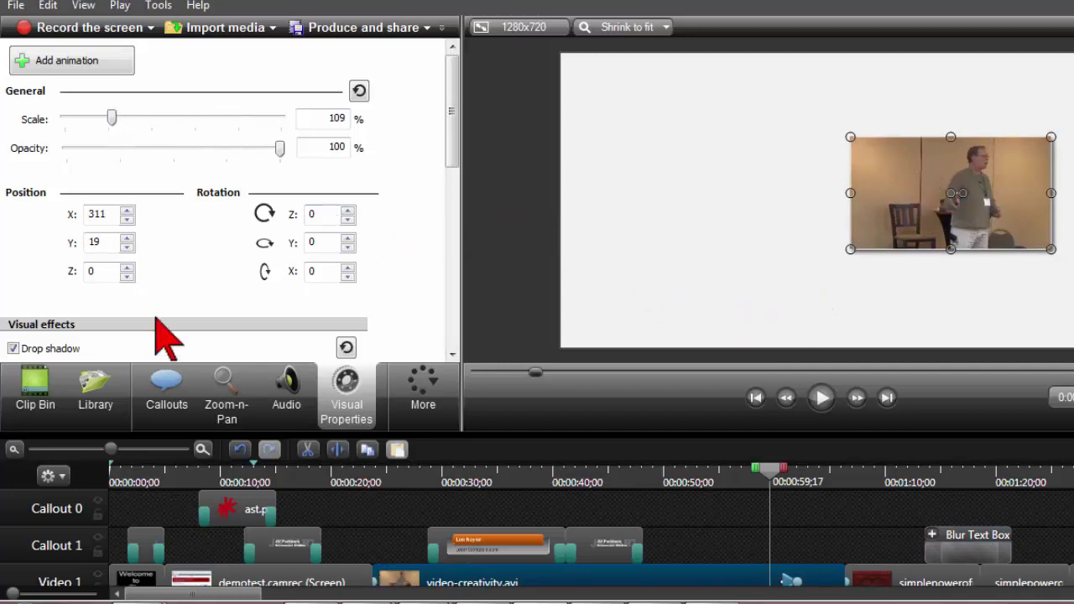
pyautogui.click(171, 400)
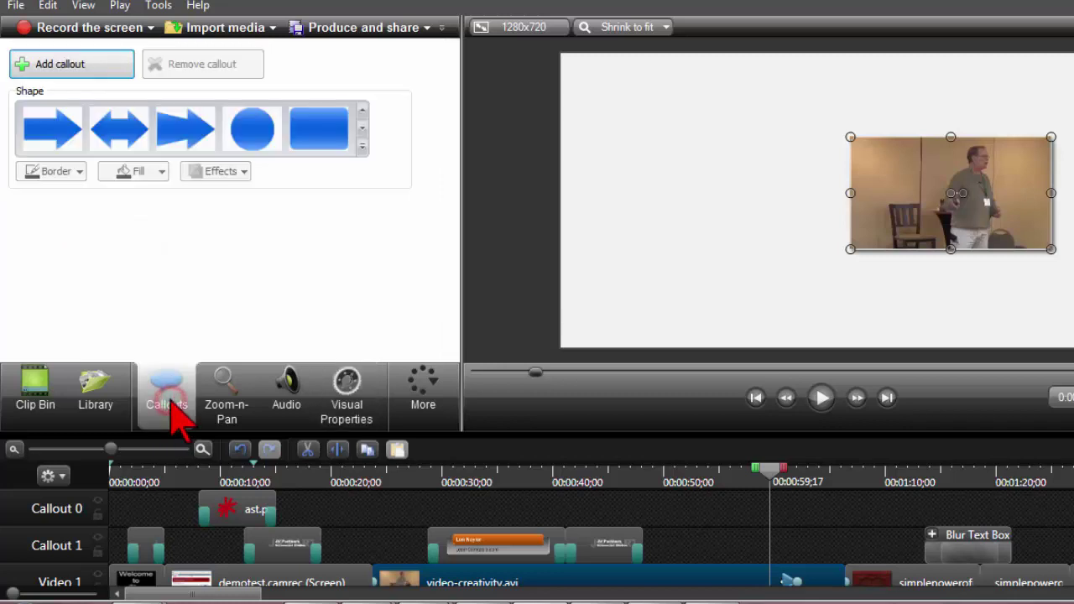
pyautogui.click(117, 67)
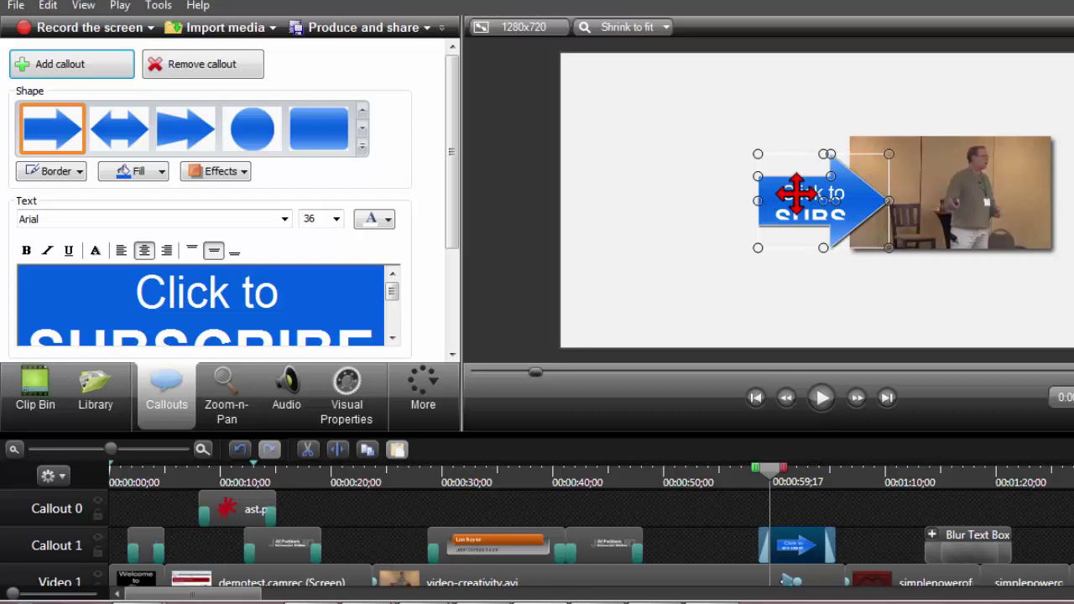
pyautogui.click(362, 146)
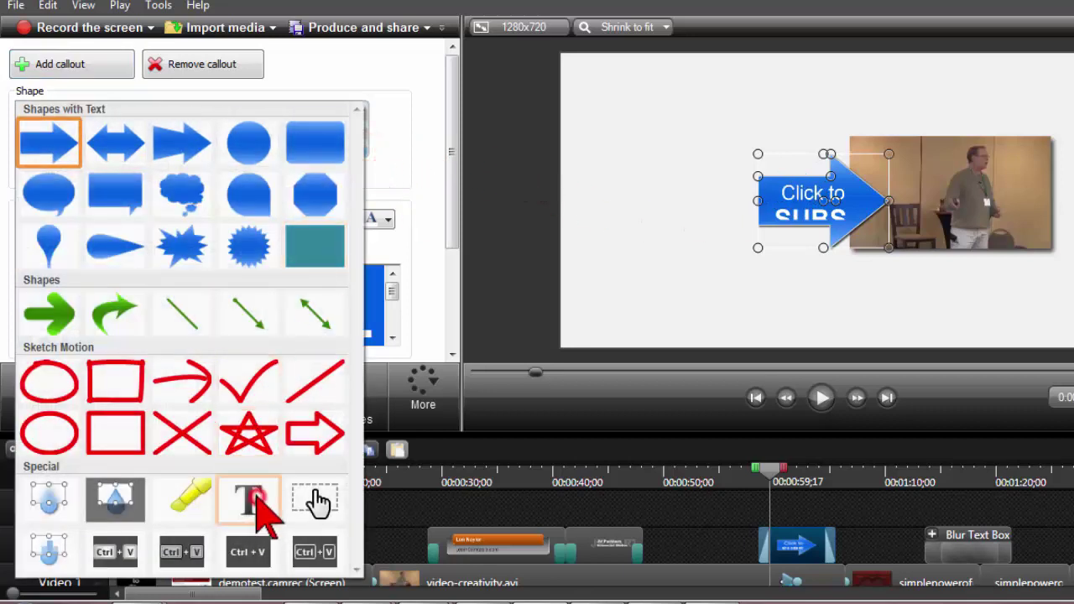
pyautogui.click(252, 500)
pyautogui.moveTo(774, 206); pyautogui.dragTo(879, 223)
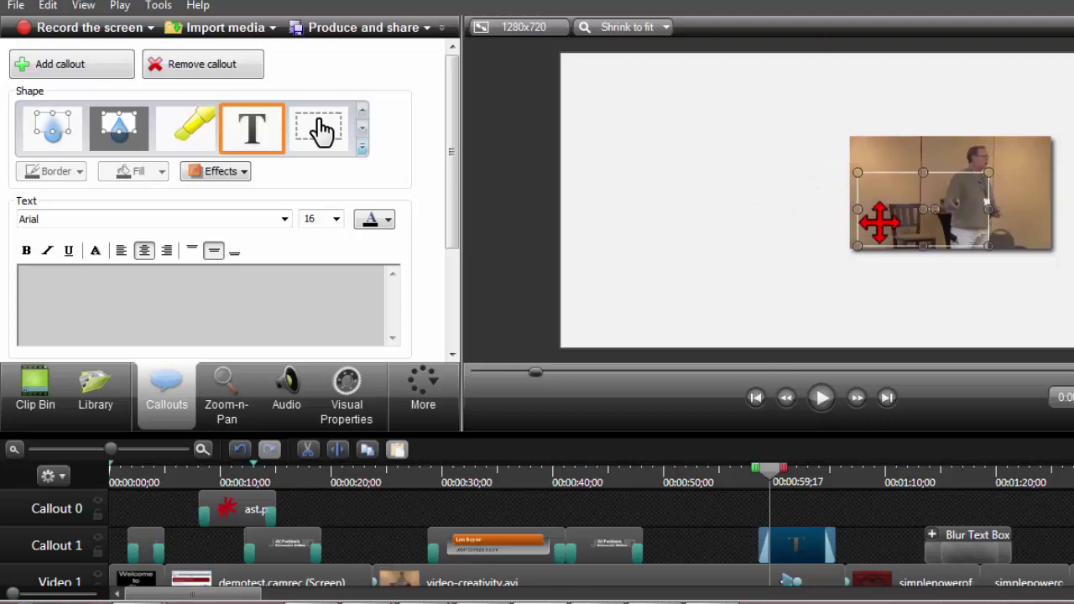
# - Type the presenter's name into the callout and change its font size
pyautogui.click(346, 289)
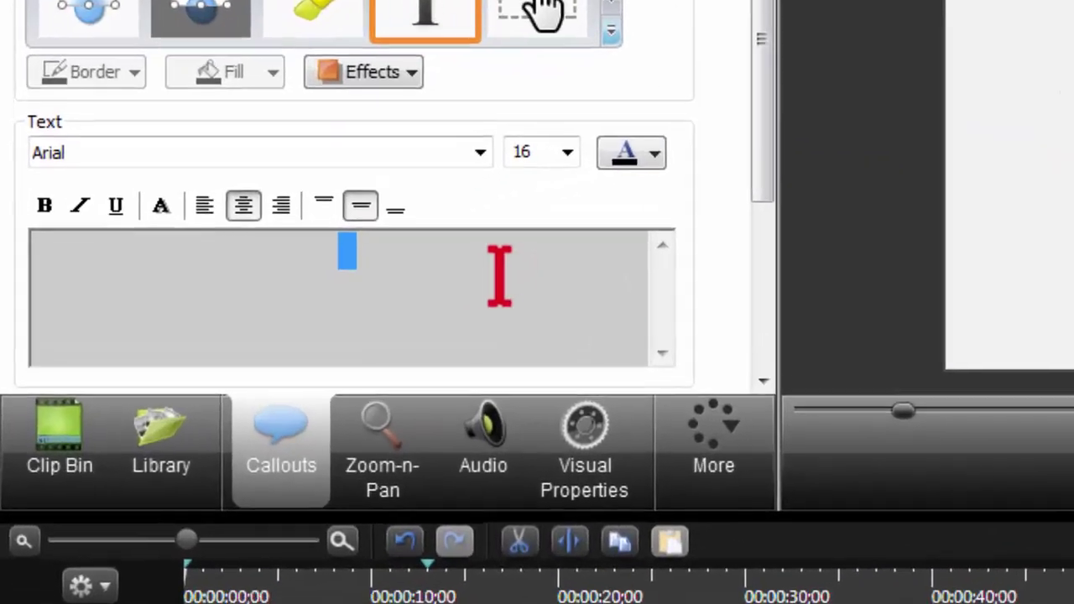
pyautogui.click(483, 277)
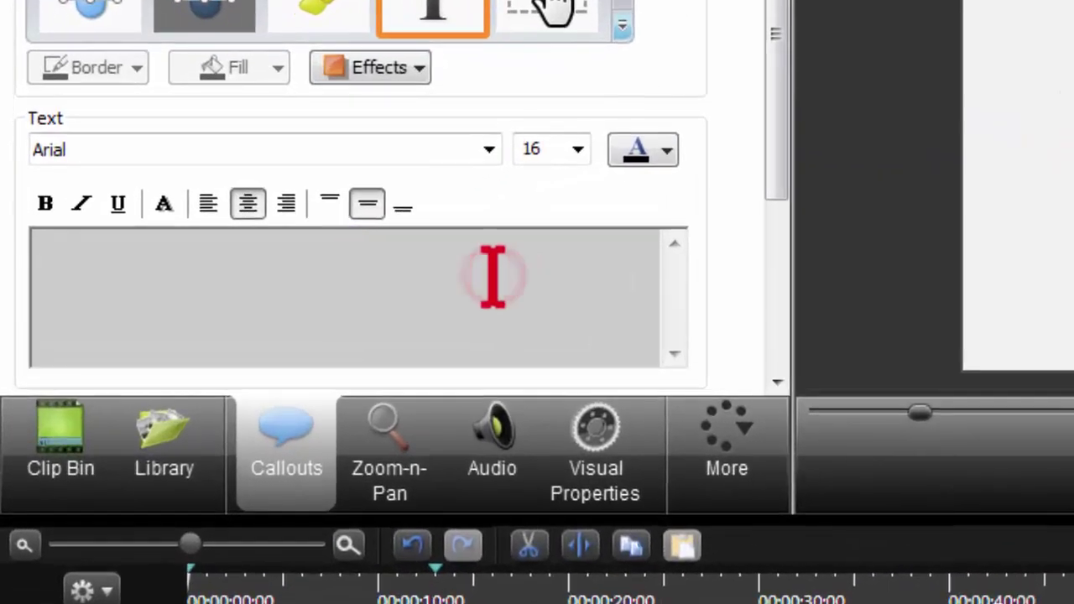
pyautogui.write('Lon Naylor')
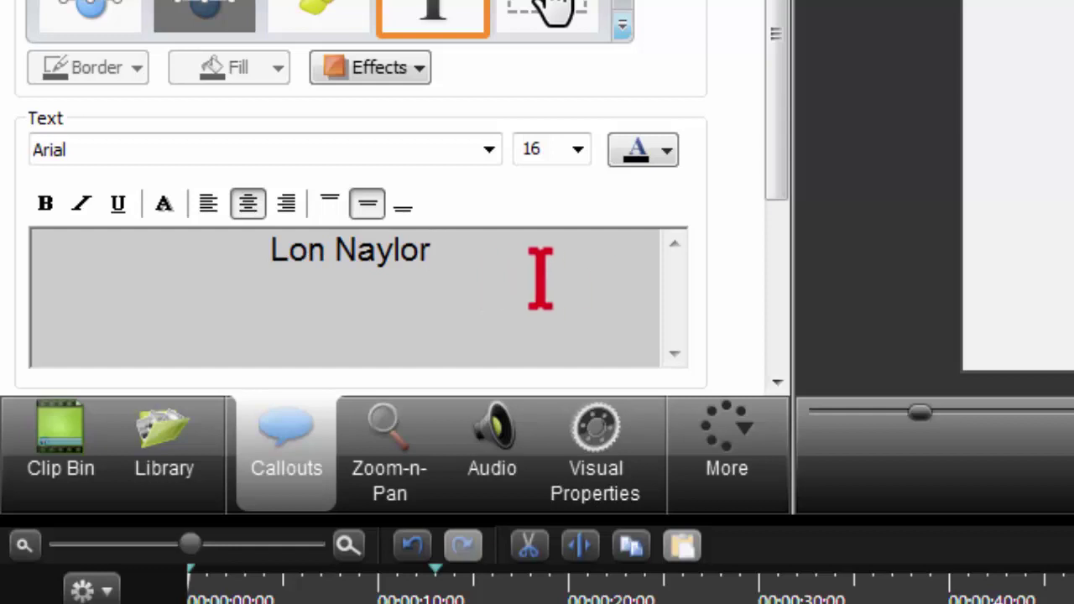
pyautogui.moveTo(510, 259); pyautogui.dragTo(270, 252)
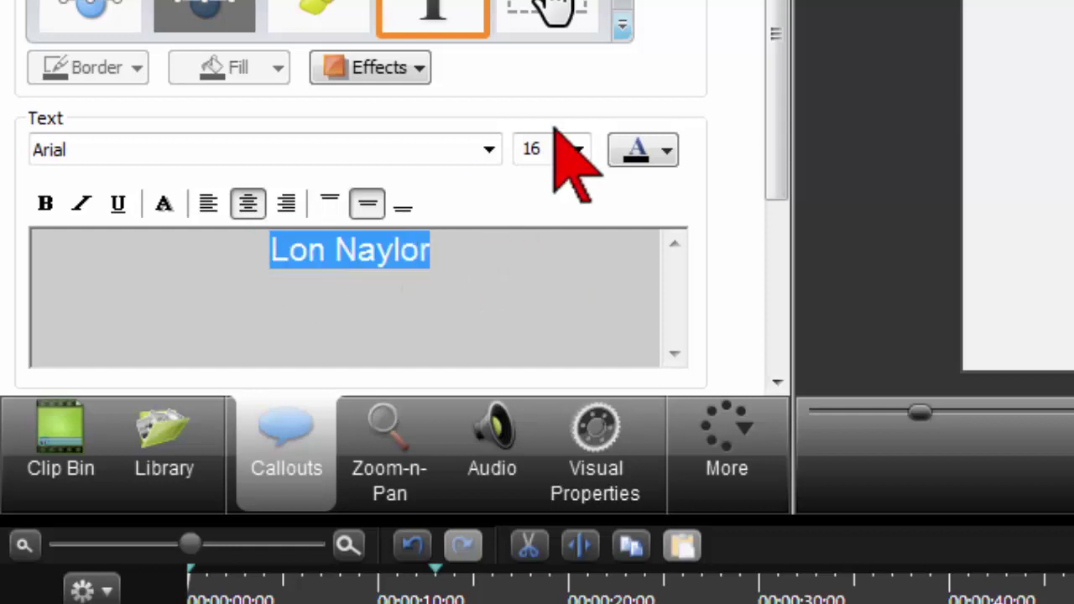
pyautogui.click(577, 149)
pyautogui.click(572, 444)
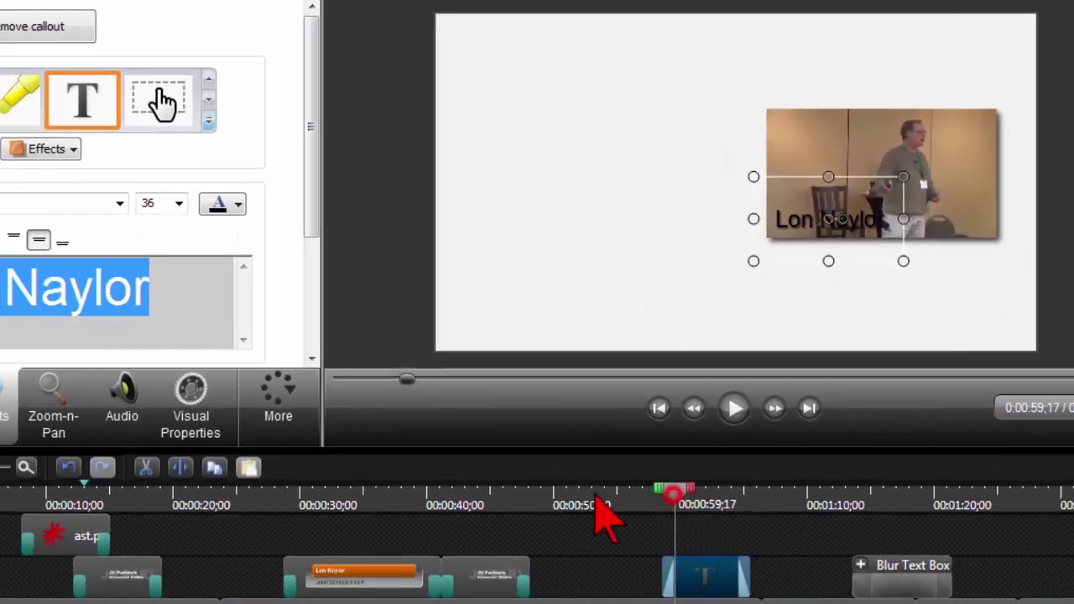
# - Make the Text 5 clip start earlier and move the name label to the webcam clip's top edge
pyautogui.click(598, 499)
pyautogui.moveTo(598, 500); pyautogui.dragTo(650, 502)
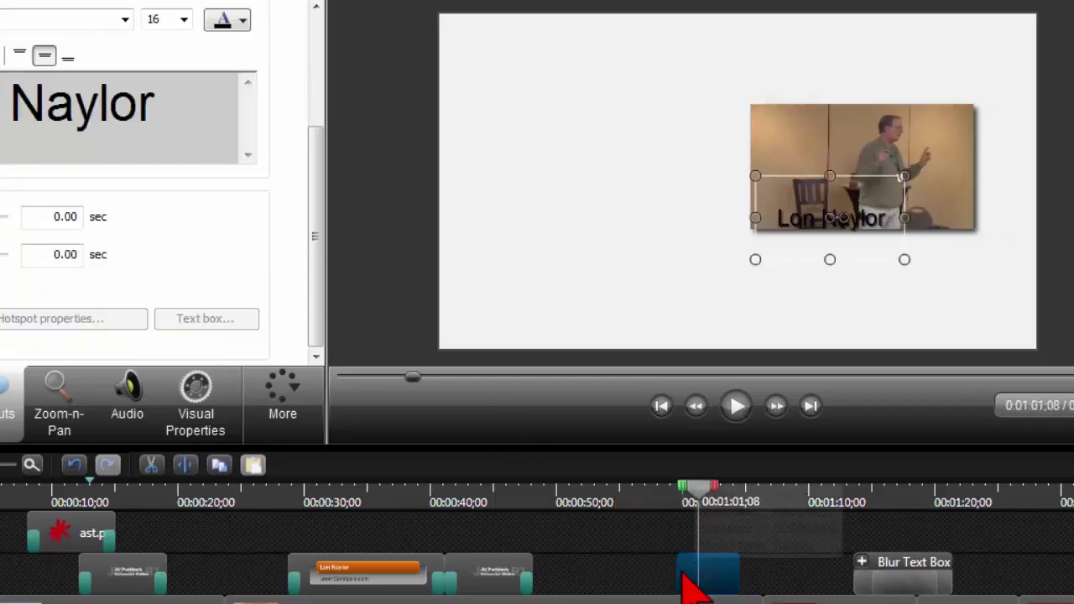
pyautogui.moveTo(676, 575); pyautogui.dragTo(569, 575)
pyautogui.click(873, 145)
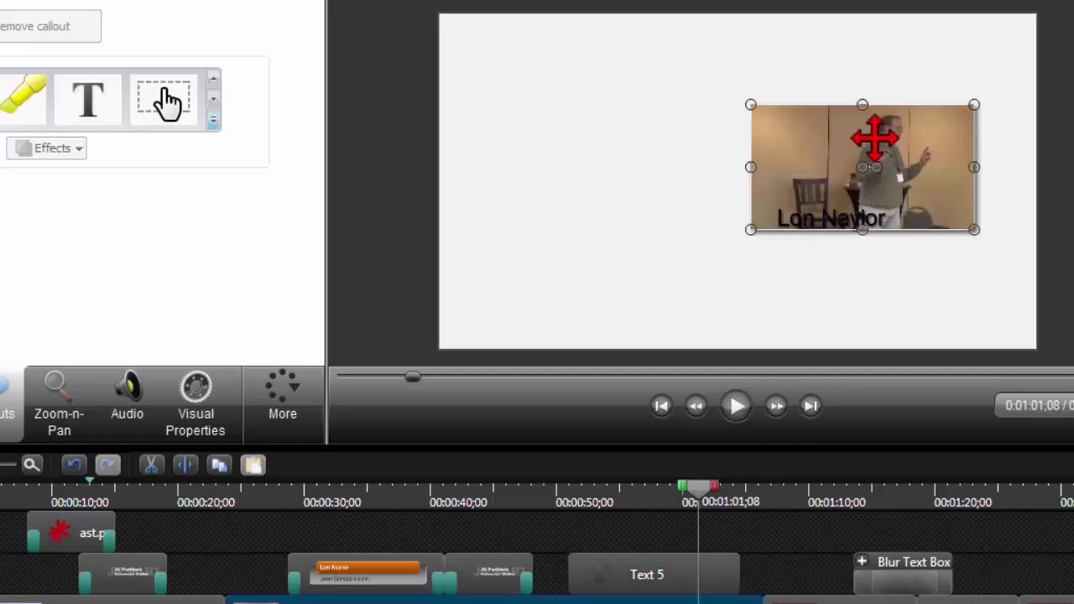
pyautogui.click(692, 587)
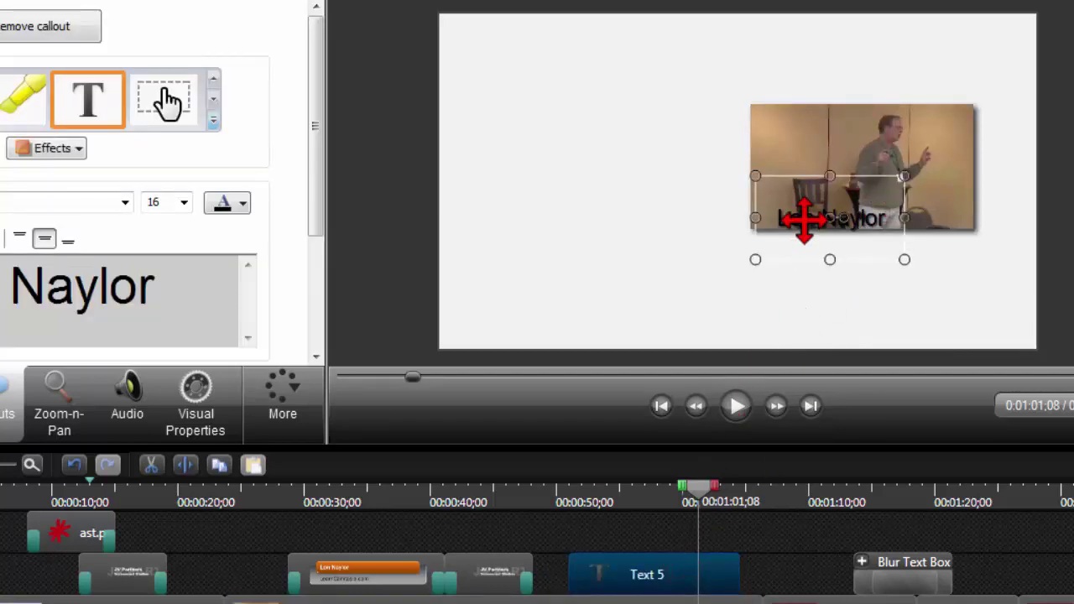
pyautogui.moveTo(815, 192); pyautogui.dragTo(785, 133)
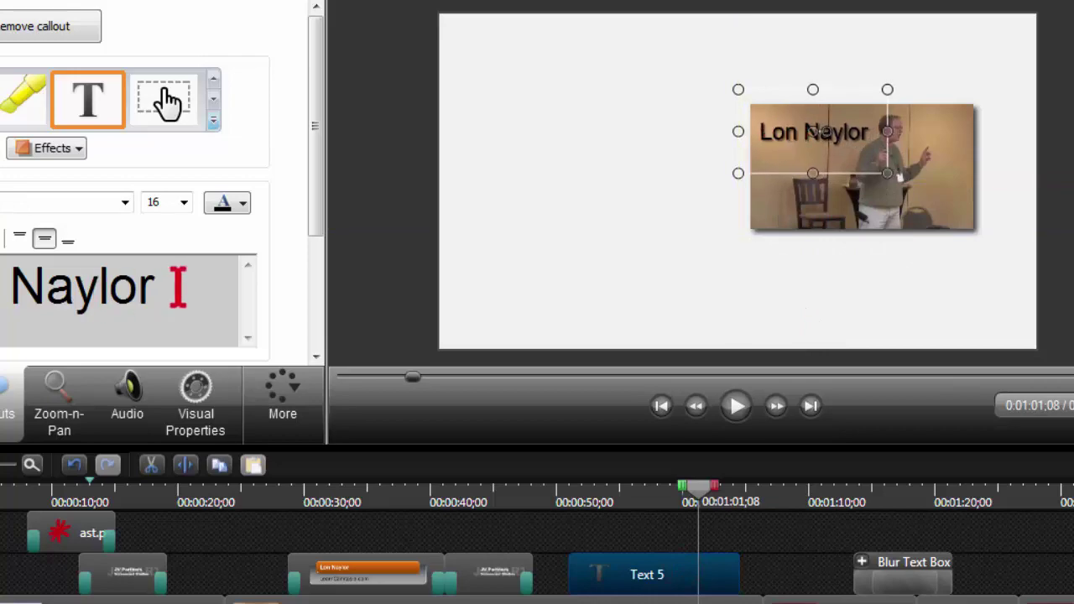